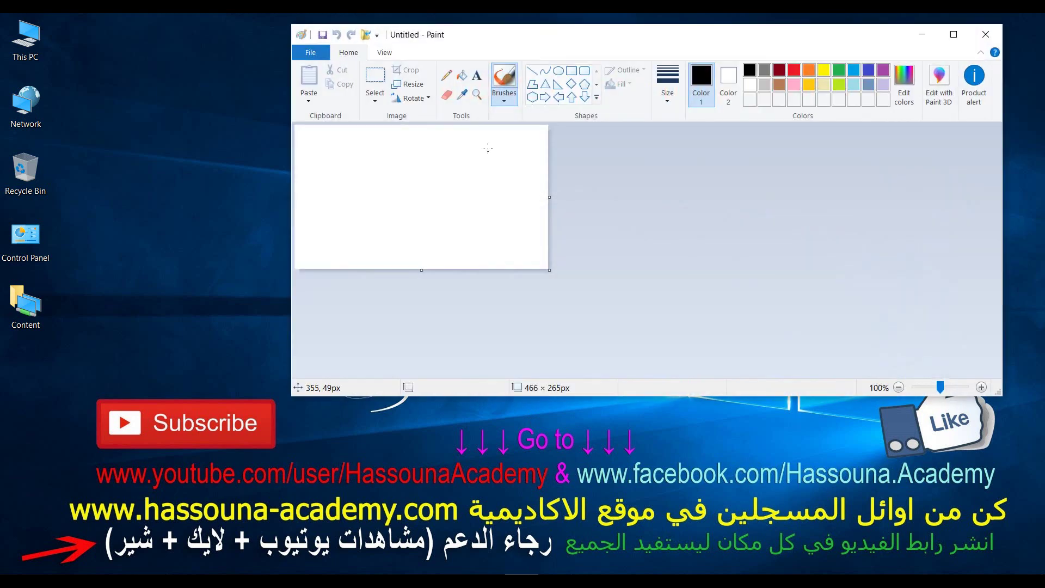
# Draw black and red test strokes on the canvas.
pyautogui.moveTo(488, 147); pyautogui.dragTo(457, 241)
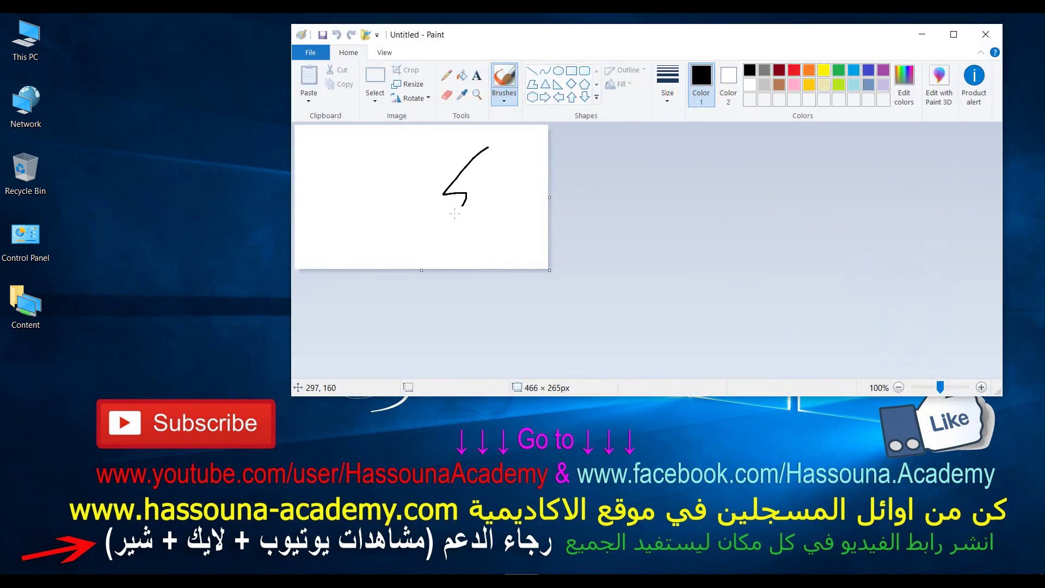
pyautogui.click(793, 75)
pyautogui.moveTo(356, 149); pyautogui.dragTo(449, 242)
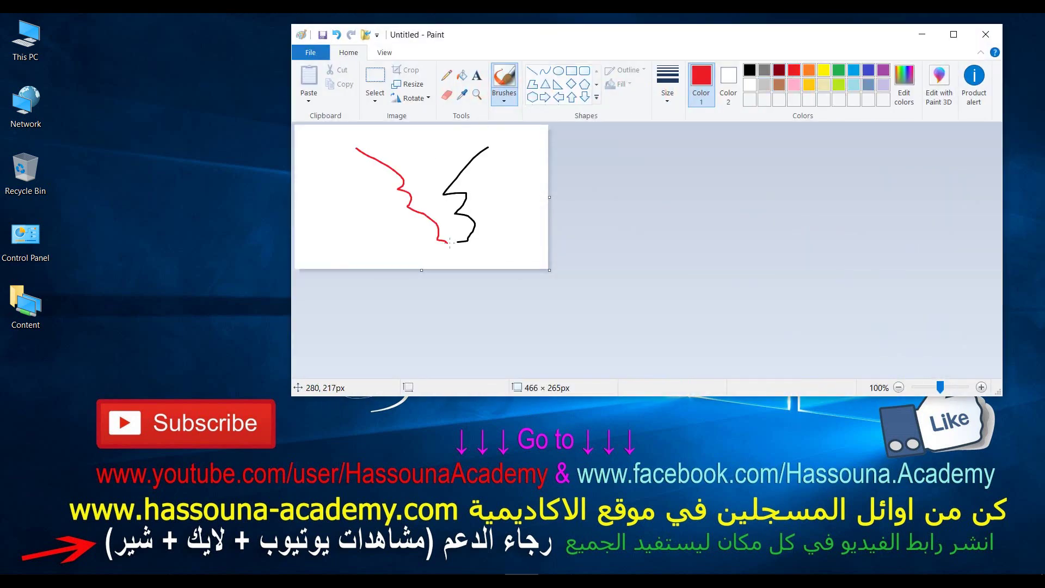
# Discard the doodle without saving and start a new blank image.
pyautogui.click(992, 38)
pyautogui.click(730, 220)
pyautogui.hotkey('ctrl', 'n')
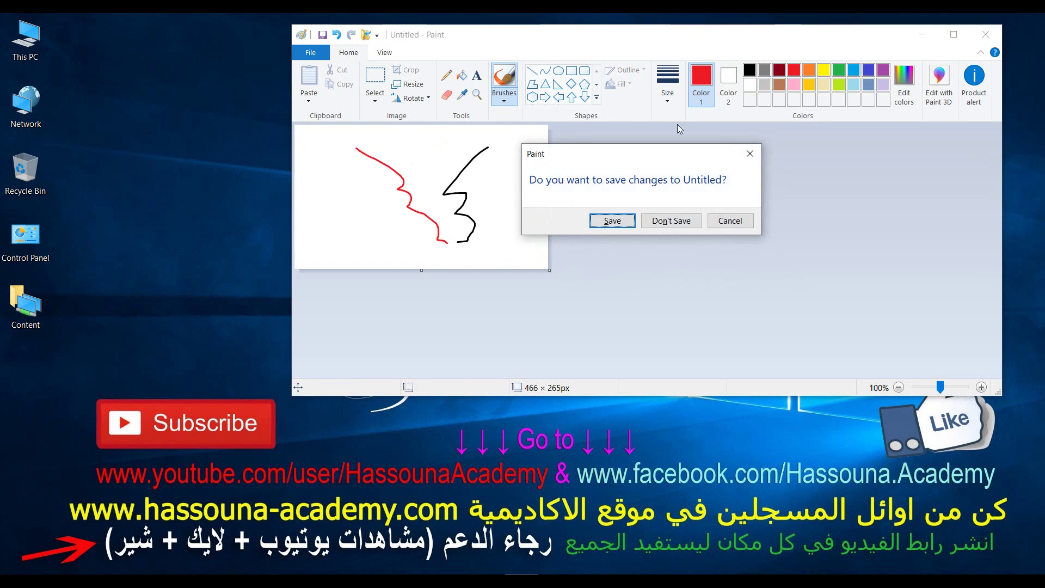
pyautogui.click(674, 218)
# Reposition the Paint window and enlarge the canvas to 1080 × 431 px.
pyautogui.moveTo(582, 36); pyautogui.dragTo(552, 45)
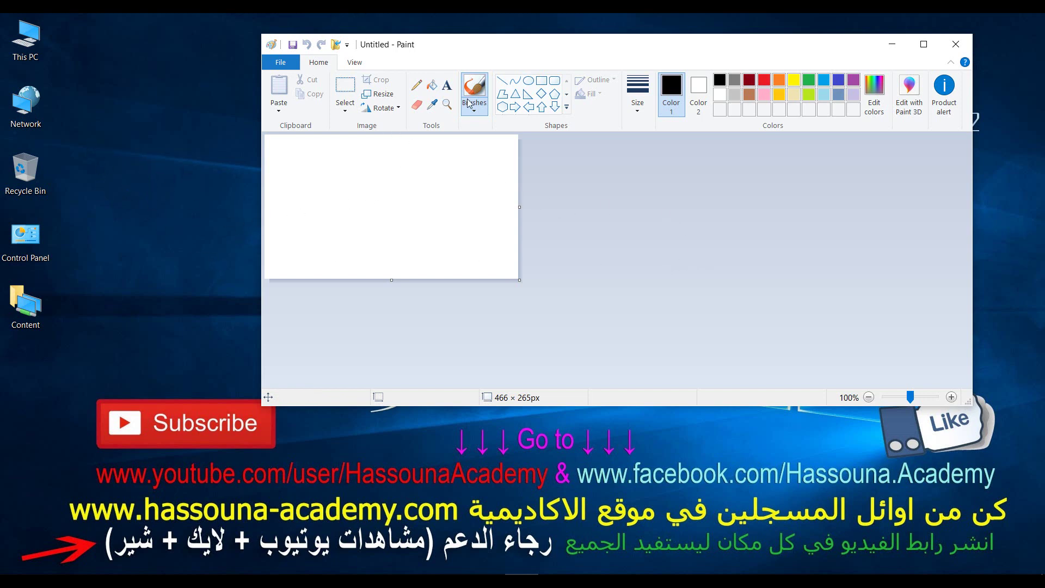
pyautogui.moveTo(569, 53)
pyautogui.mouseDown()
pyautogui.moveTo(431, 83)
pyautogui.moveTo(473, 57)
pyautogui.moveTo(535, 82)
pyautogui.mouseUp()
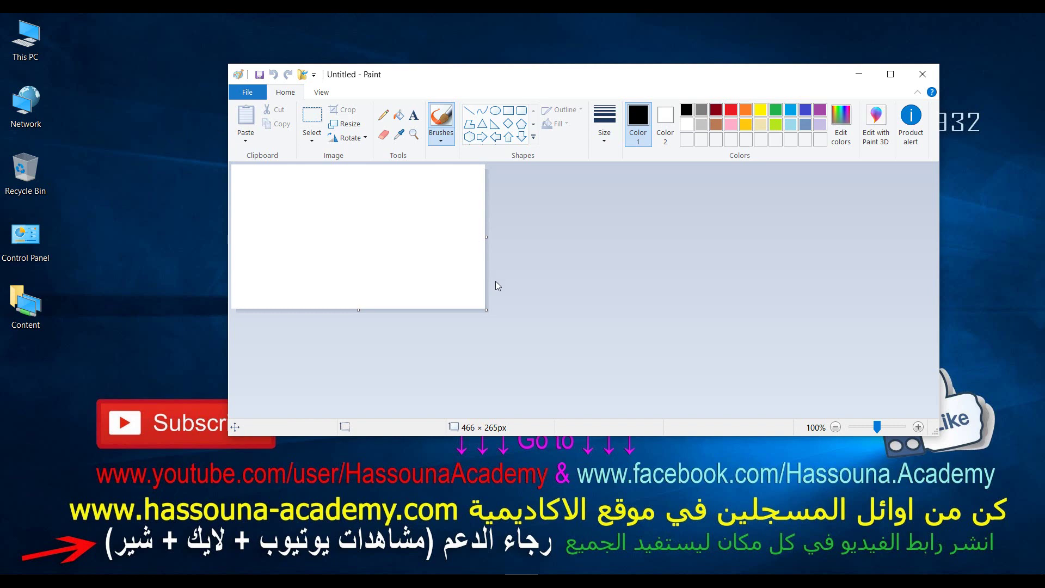
pyautogui.moveTo(492, 311); pyautogui.dragTo(819, 400)
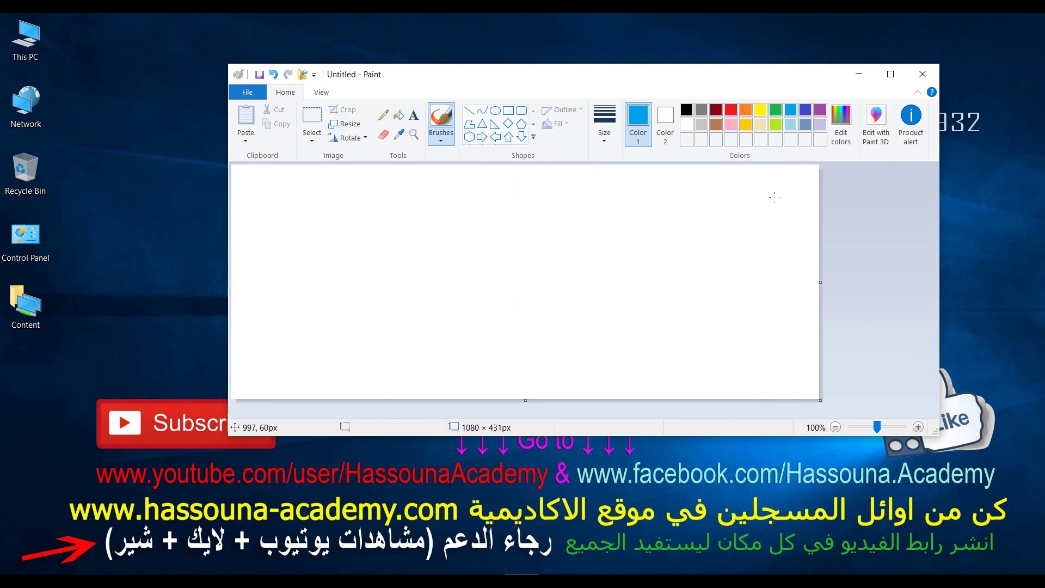
# Freehand a blue window frame with title-bar marks, a wavy line, a long box and two lower lines.
pyautogui.moveTo(774, 197)
pyautogui.mouseDown()
pyautogui.moveTo(330, 197)
pyautogui.moveTo(345, 360)
pyautogui.moveTo(760, 360)
pyautogui.moveTo(781, 297)
pyautogui.moveTo(779, 193)
pyautogui.moveTo(630, 211)
pyautogui.moveTo(335, 212)
pyautogui.mouseUp()
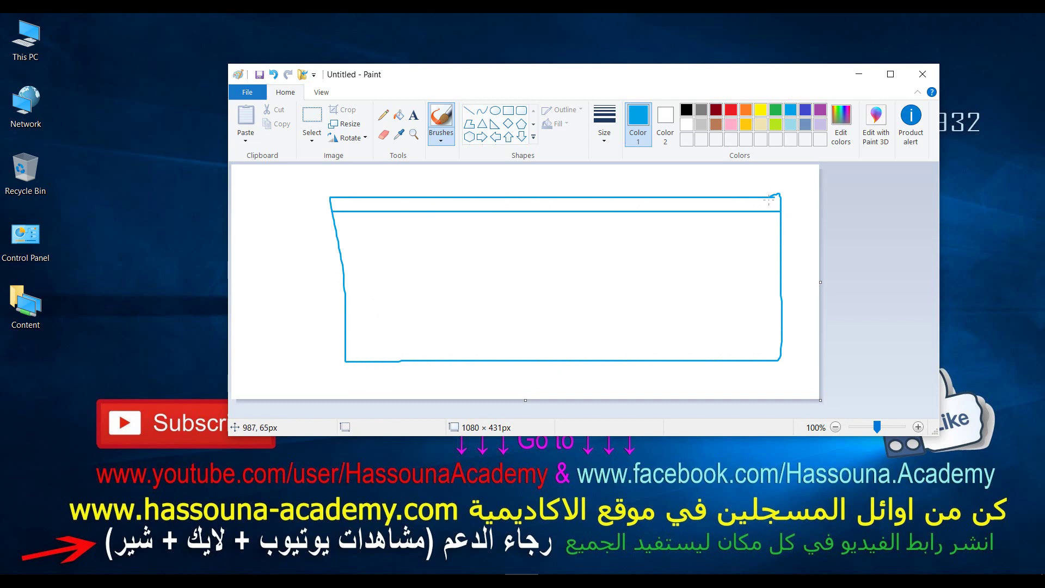
pyautogui.moveTo(764, 198)
pyautogui.mouseDown()
pyautogui.moveTo(763, 216)
pyautogui.moveTo(734, 210)
pyautogui.moveTo(772, 208)
pyautogui.moveTo(753, 203)
pyautogui.mouseUp()
pyautogui.moveTo(394, 244)
pyautogui.mouseDown()
pyautogui.moveTo(419, 255)
pyautogui.moveTo(501, 248)
pyautogui.mouseUp()
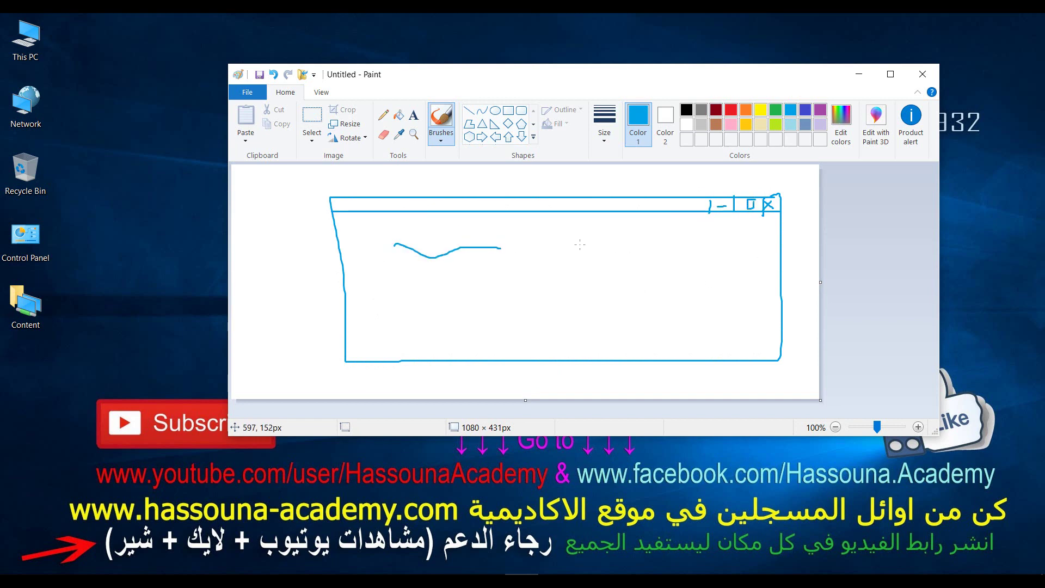
pyautogui.moveTo(660, 231)
pyautogui.mouseDown()
pyautogui.moveTo(537, 249)
pyautogui.moveTo(652, 237)
pyautogui.mouseUp()
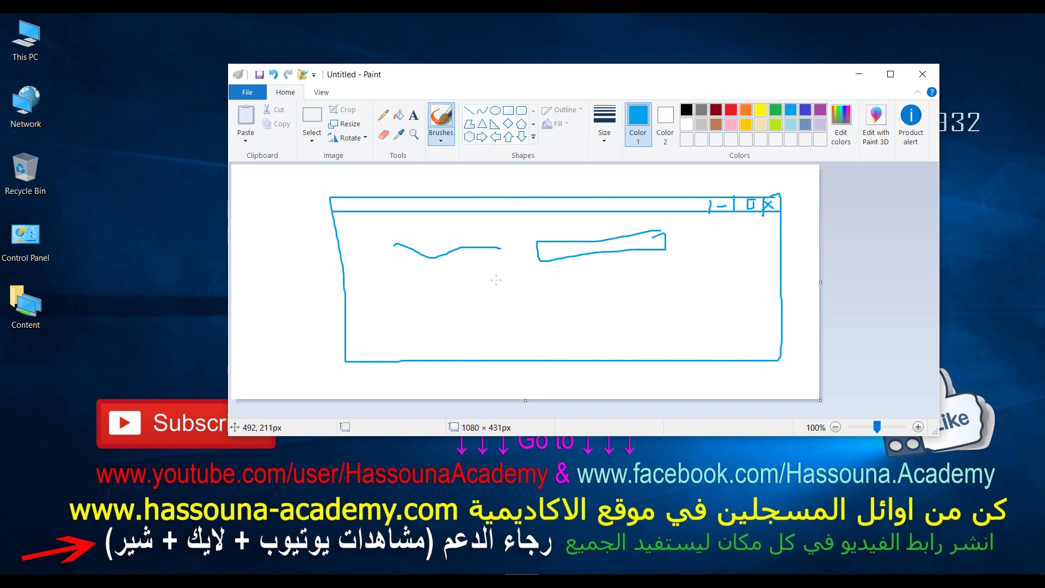
pyautogui.moveTo(411, 298); pyautogui.dragTo(466, 294)
pyautogui.moveTo(675, 318); pyautogui.dragTo(523, 329)
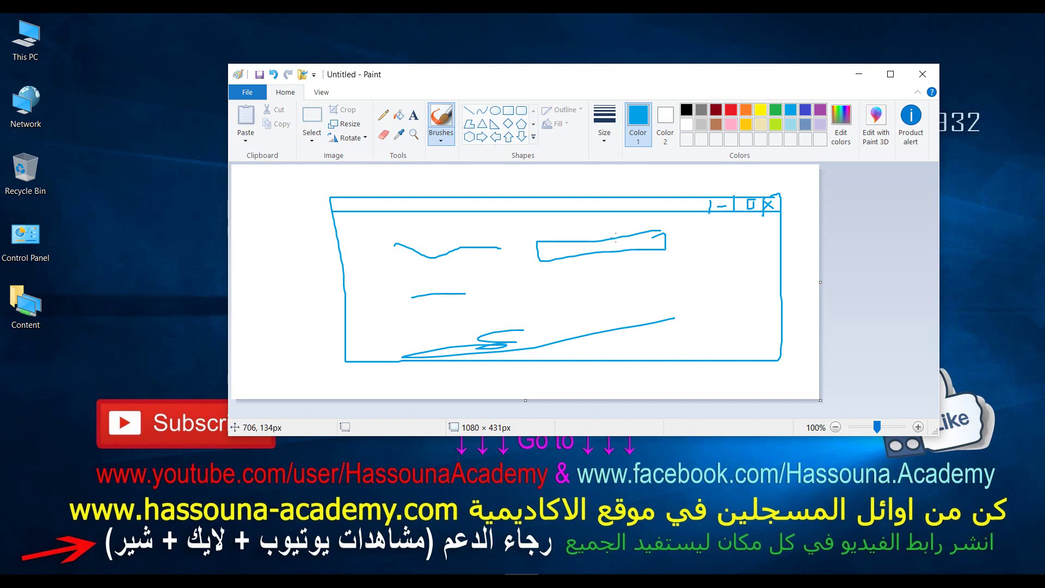
# Discard the blue sketch, then draw a black top box and a long line across the canvas.
pyautogui.hotkey('ctrl', 'n')
pyautogui.click(620, 259)
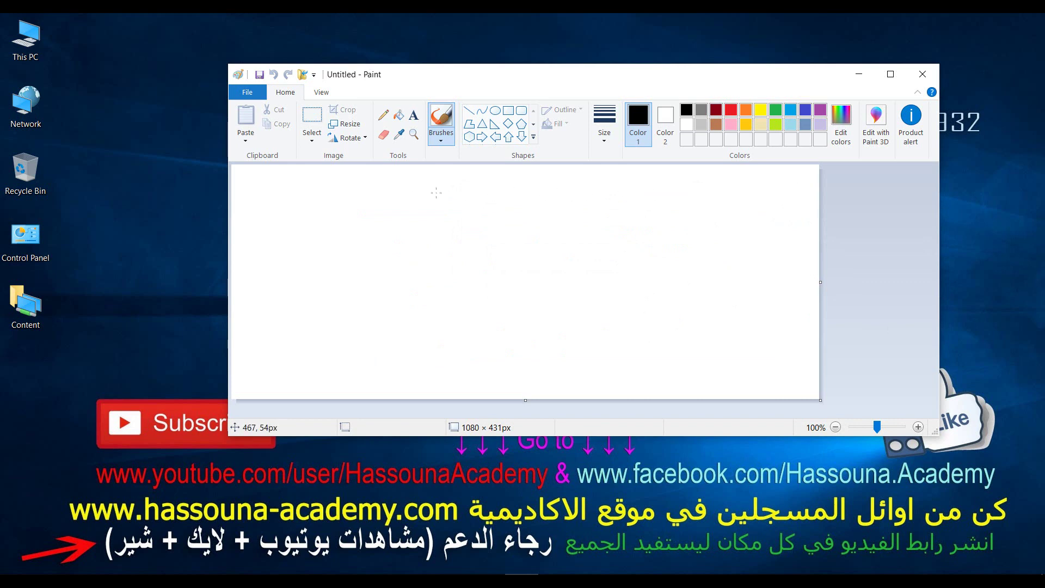
pyautogui.moveTo(400, 185)
pyautogui.mouseDown()
pyautogui.moveTo(326, 187)
pyautogui.moveTo(402, 180)
pyautogui.mouseUp()
pyautogui.moveTo(813, 181); pyautogui.dragTo(647, 198)
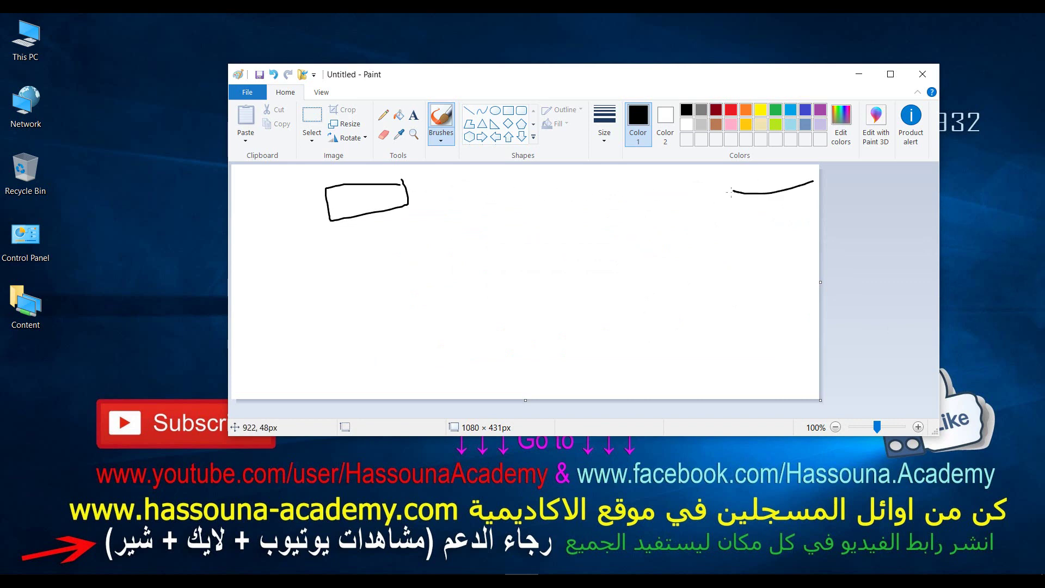
pyautogui.moveTo(580, 203); pyautogui.dragTo(524, 204)
pyautogui.moveTo(232, 237); pyautogui.dragTo(805, 221)
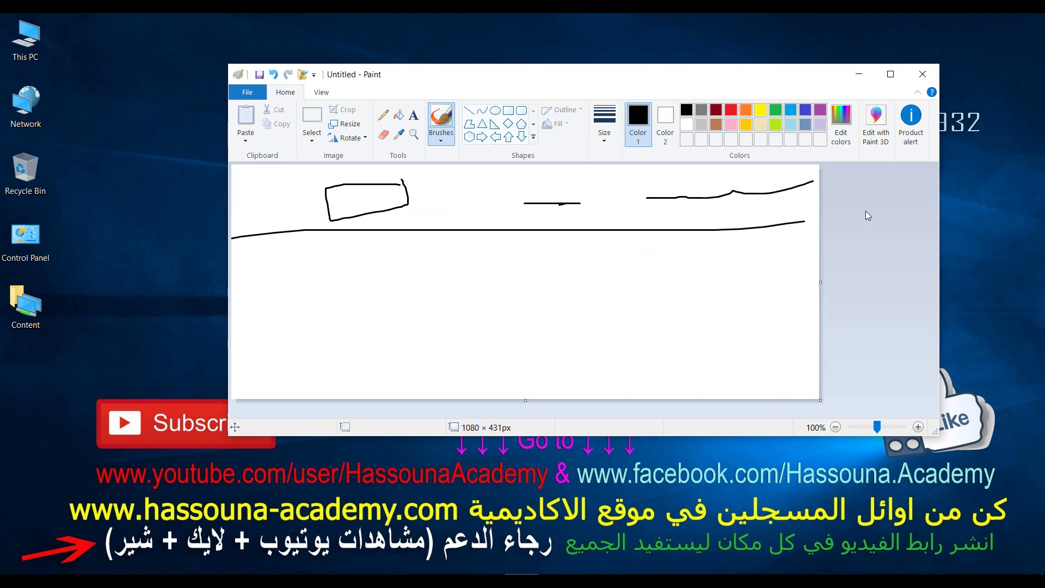
# Add a slanted lower stroke crossed by three lines and a check stroke, then request a new image.
pyautogui.moveTo(781, 259); pyautogui.dragTo(411, 301)
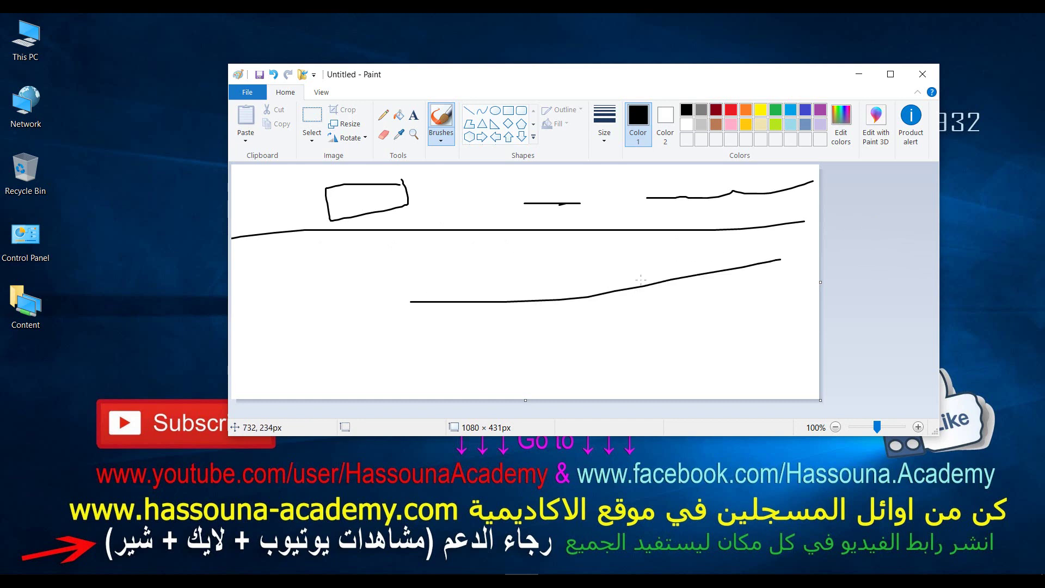
pyautogui.moveTo(690, 247); pyautogui.dragTo(734, 361)
pyautogui.moveTo(567, 258); pyautogui.dragTo(584, 343)
pyautogui.moveTo(438, 257); pyautogui.dragTo(466, 367)
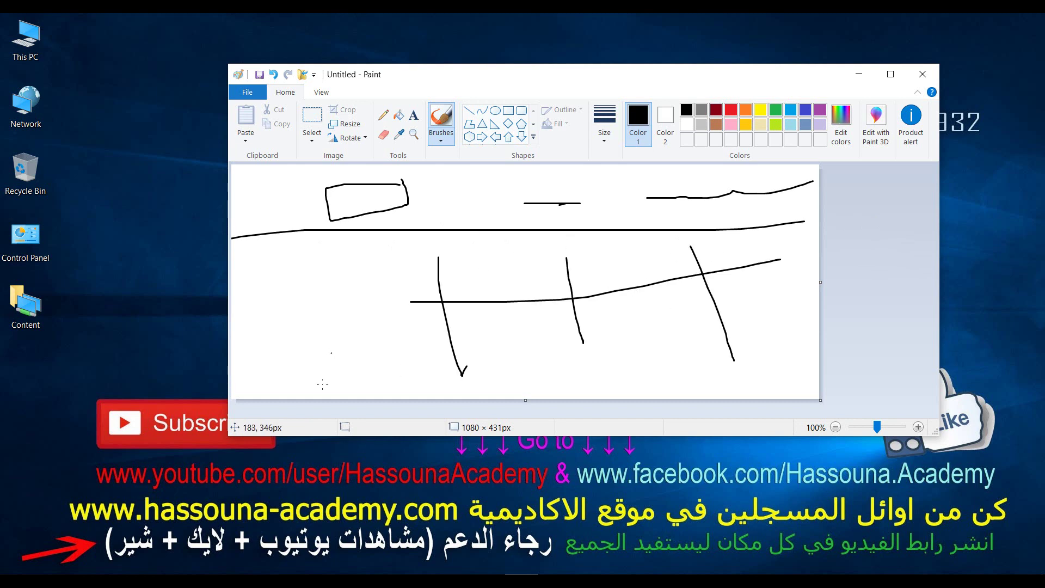
pyautogui.moveTo(332, 353); pyautogui.dragTo(451, 289)
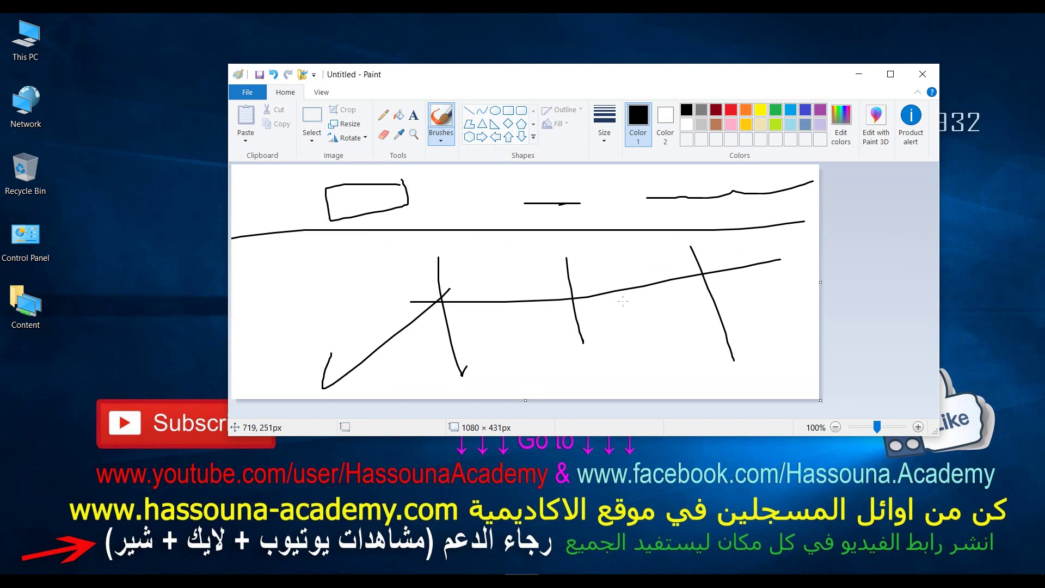
pyautogui.hotkey('ctrl', 'n')
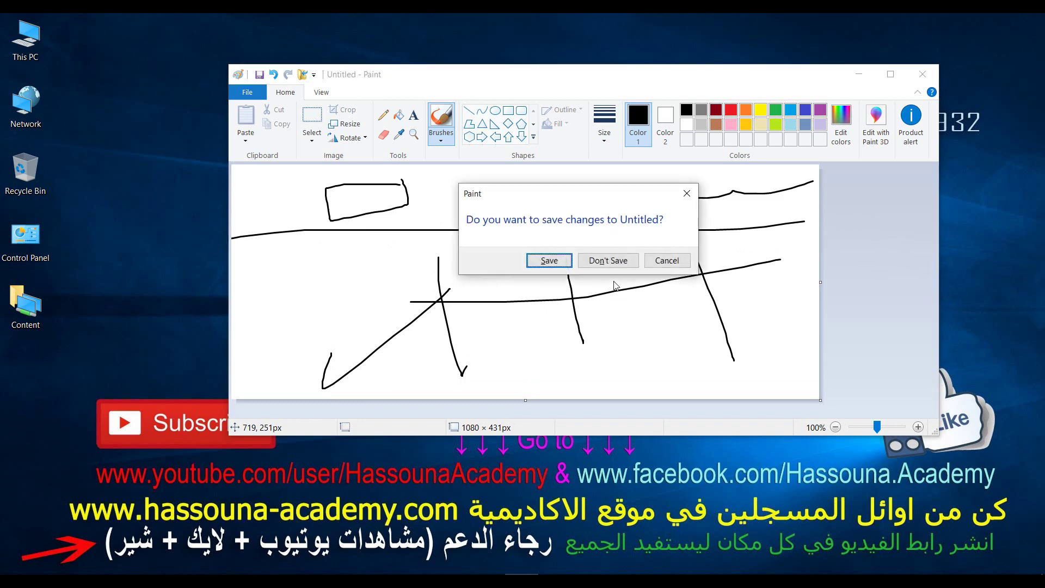
# Discard the black sketch and set up the Rectangle shape with purple colour and Solid color fill.
pyautogui.click(611, 261)
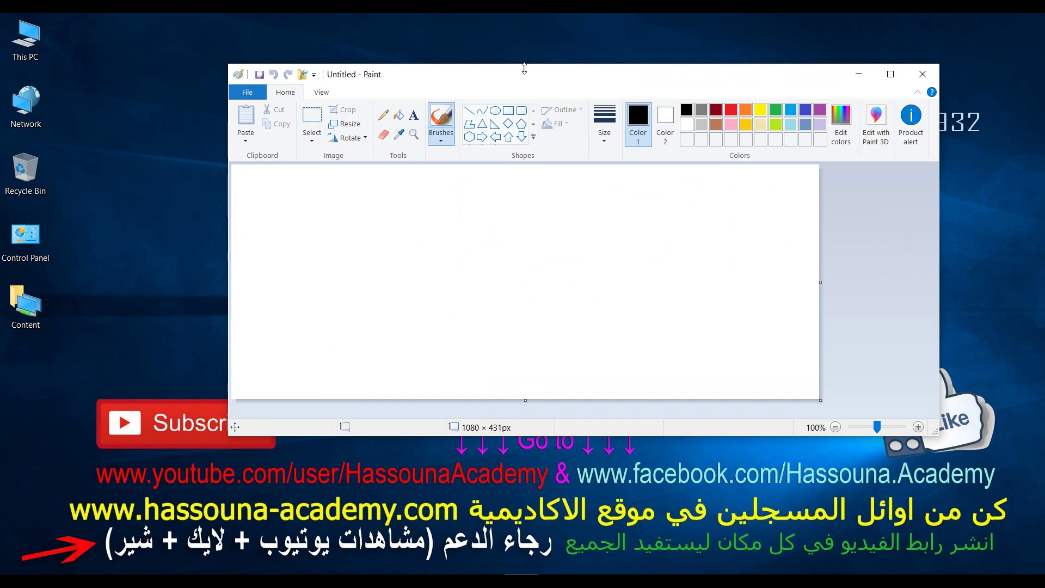
pyautogui.click(509, 111)
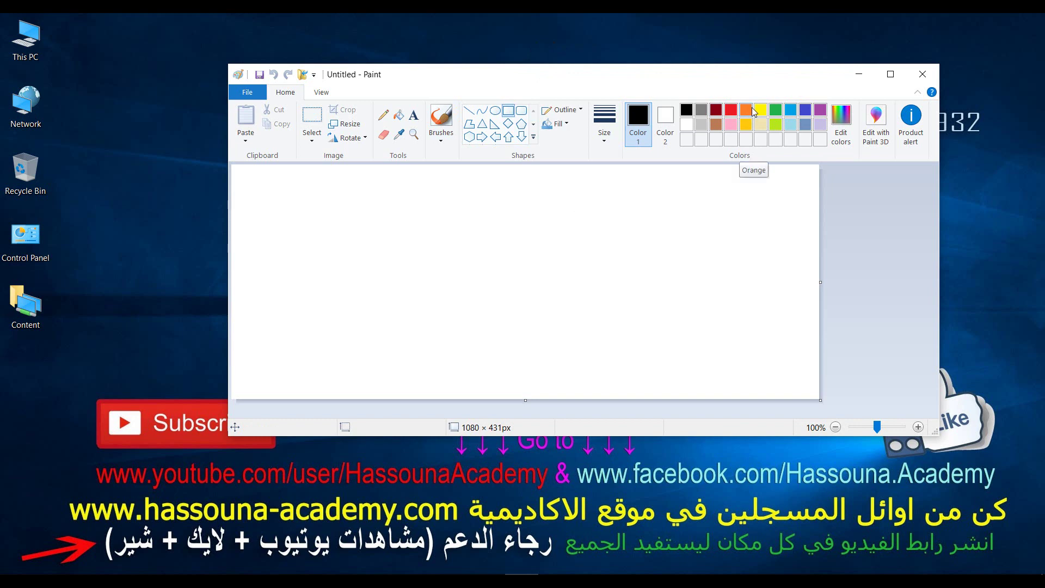
pyautogui.click(821, 113)
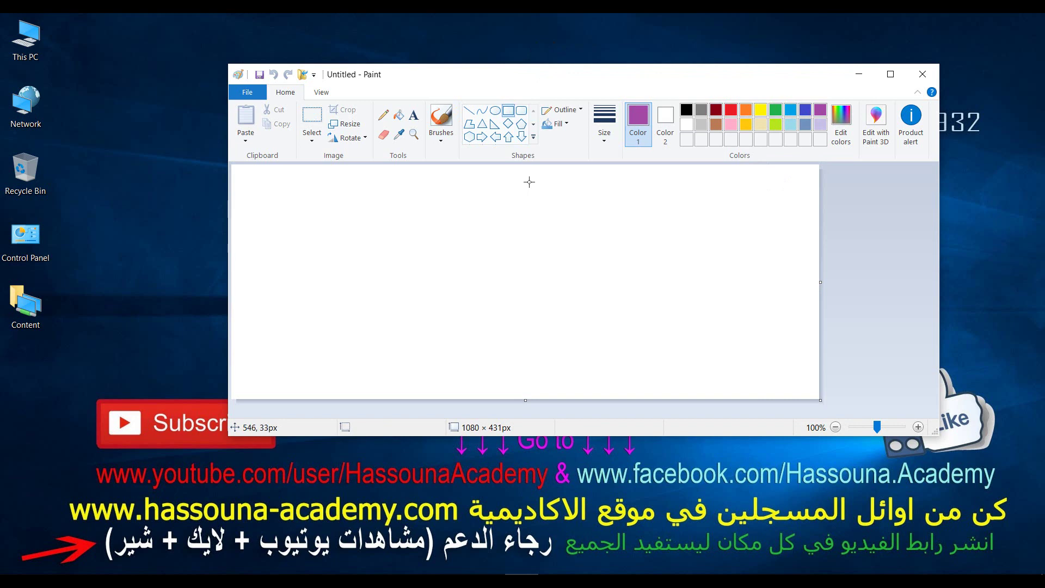
pyautogui.click(555, 126)
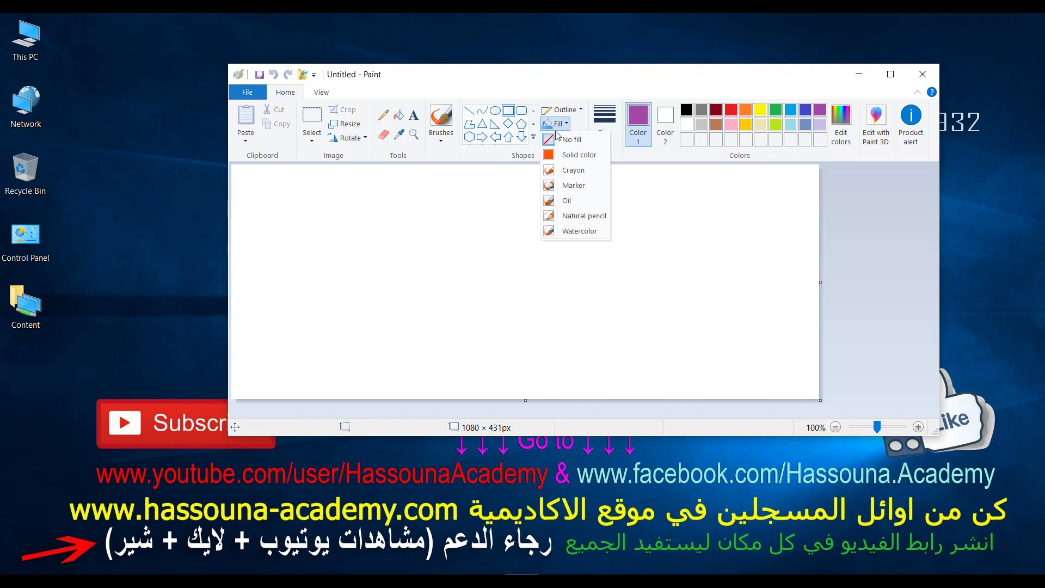
pyautogui.click(563, 156)
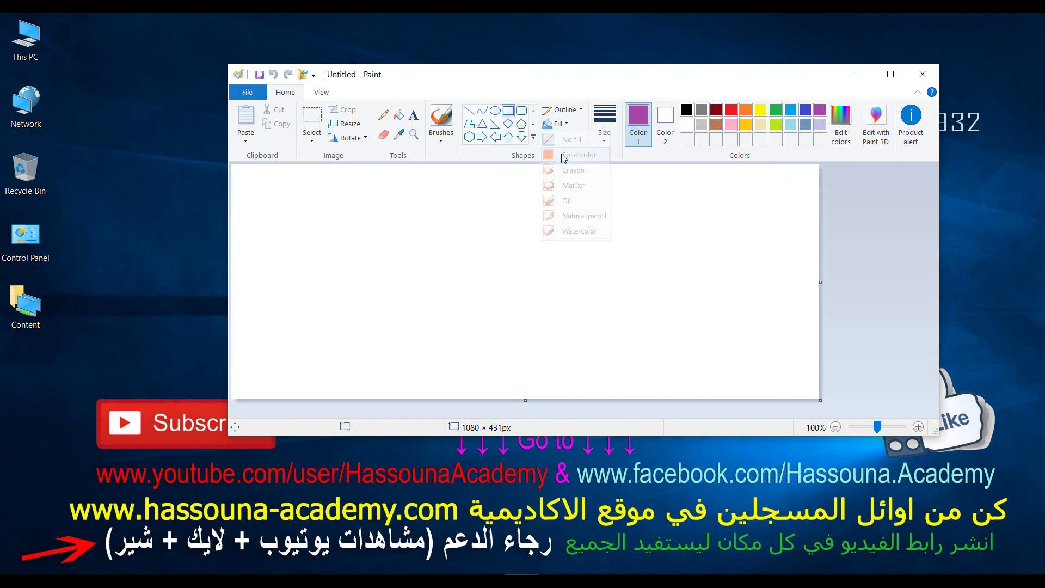
pyautogui.click(509, 111)
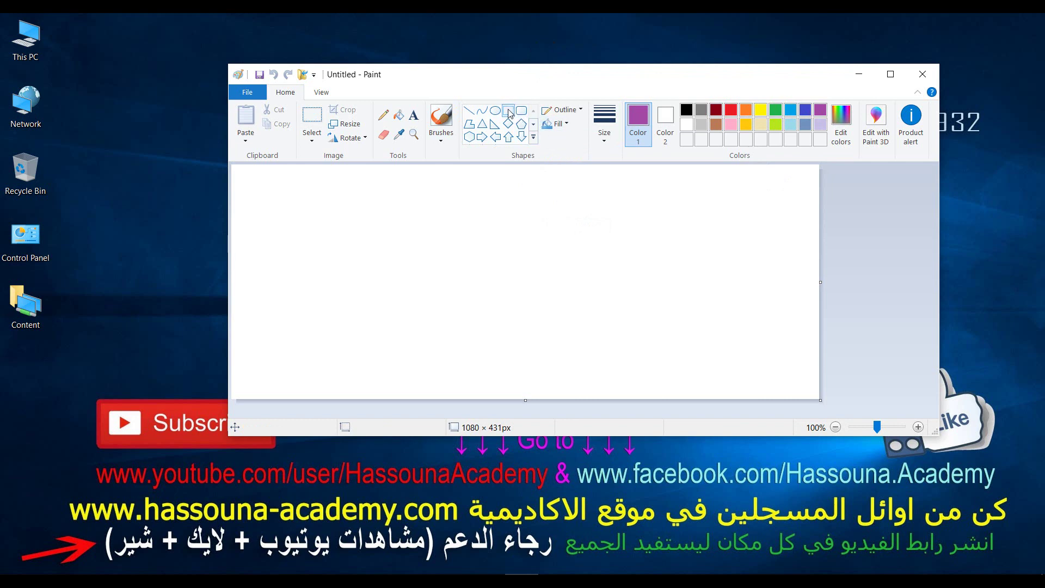
# Draw a 384 × 116 px rectangle near the centre and fill it purple with the Fill bucket.
pyautogui.moveTo(715, 232); pyautogui.dragTo(506, 294)
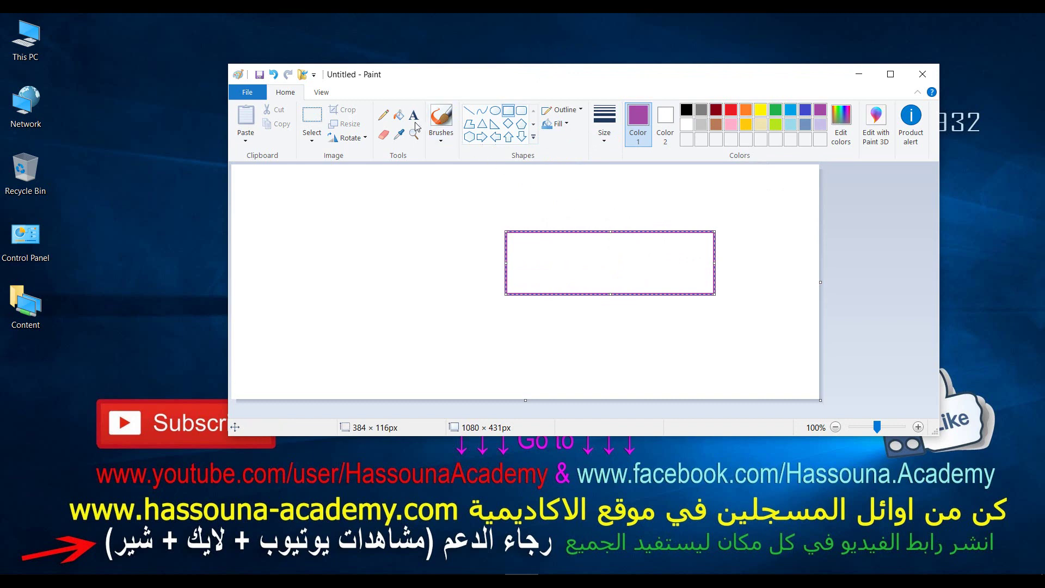
pyautogui.click(399, 115)
pyautogui.click(652, 270)
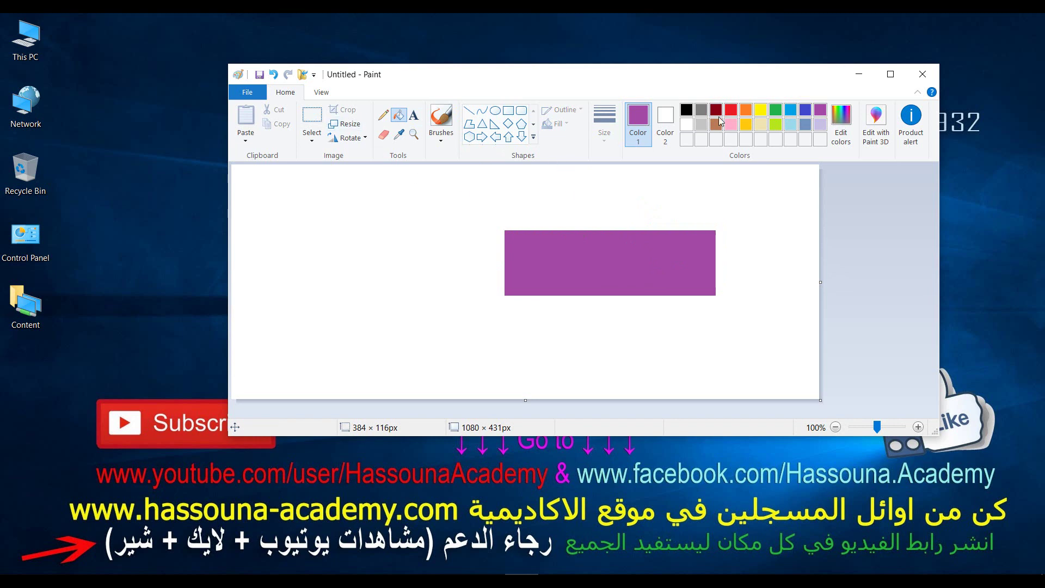
pyautogui.click(807, 113)
pyautogui.click(440, 117)
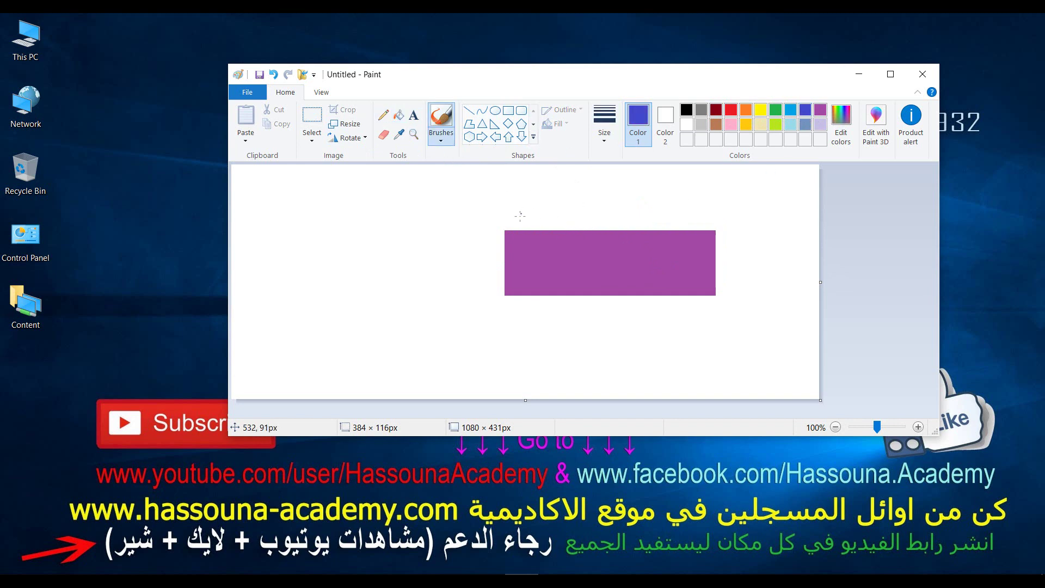
# Add a blue width line labelled W above the rectangle and a height line labelled H to its right.
pyautogui.moveTo(506, 221); pyautogui.dragTo(712, 223)
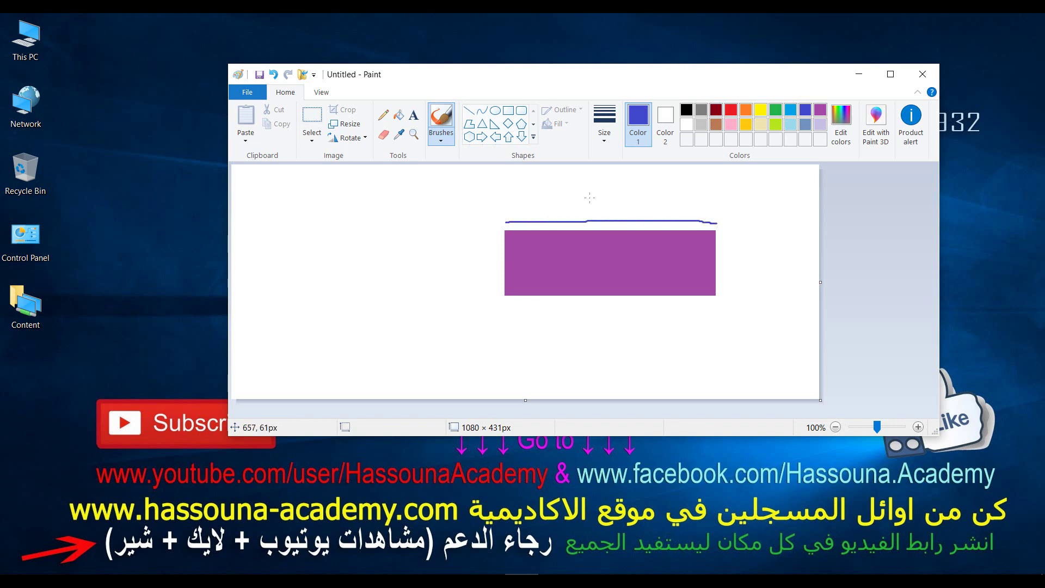
pyautogui.moveTo(589, 197); pyautogui.dragTo(627, 190)
pyautogui.moveTo(733, 235); pyautogui.dragTo(738, 294)
pyautogui.click(748, 250)
pyautogui.moveTo(748, 250)
pyautogui.mouseDown()
pyautogui.moveTo(761, 277)
pyautogui.moveTo(777, 269)
pyautogui.moveTo(753, 262)
pyautogui.mouseUp()
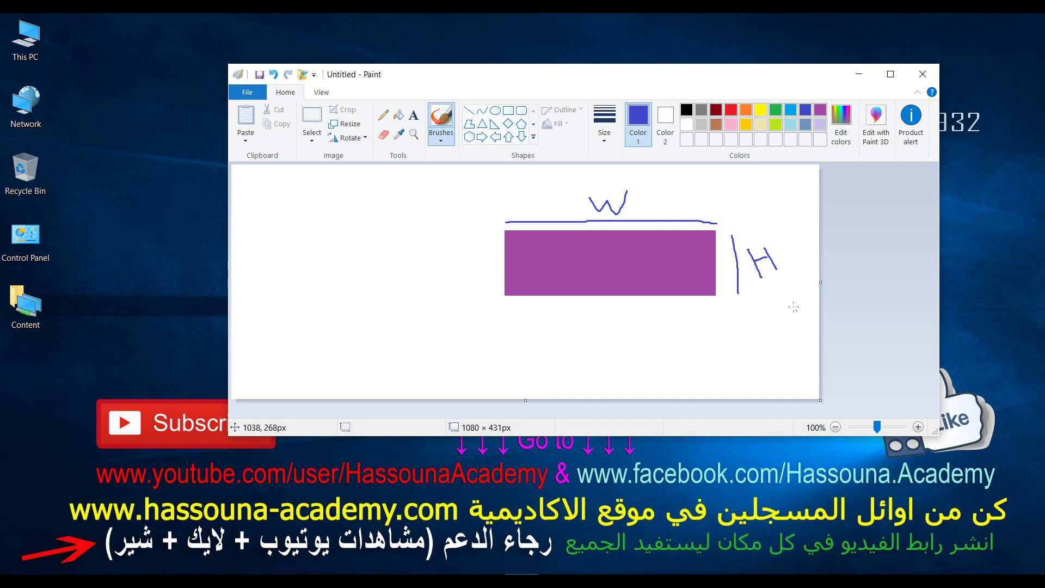
pyautogui.click(732, 111)
# Draw a red X arrow from the left and a black Y arrow down to the rectangle.
pyautogui.moveTo(235, 264)
pyautogui.mouseDown()
pyautogui.moveTo(498, 255)
pyautogui.moveTo(484, 248)
pyautogui.mouseUp()
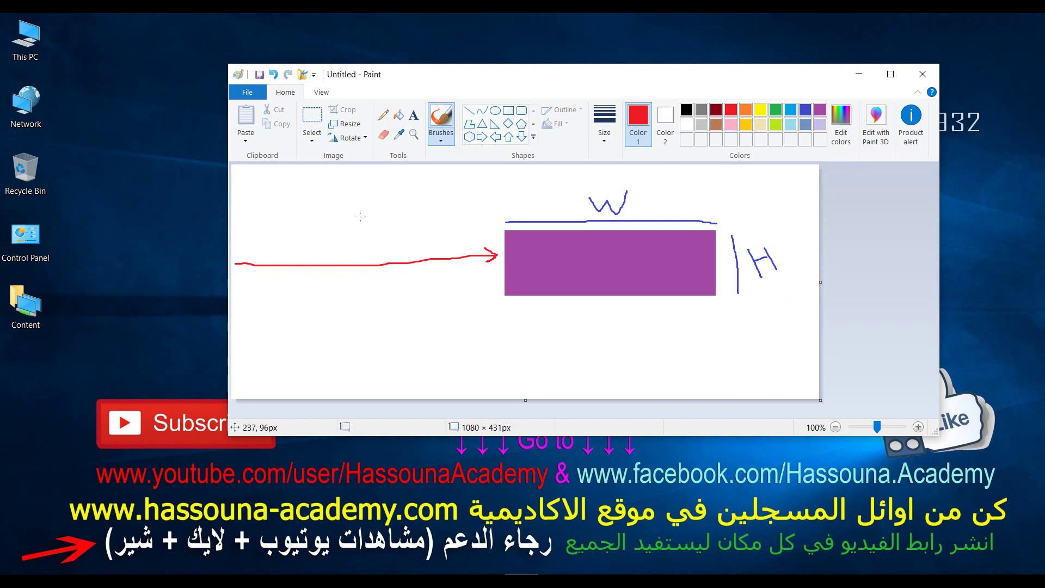
pyautogui.moveTo(360, 217)
pyautogui.mouseDown()
pyautogui.moveTo(327, 249)
pyautogui.moveTo(374, 245)
pyautogui.mouseUp()
pyautogui.click(687, 111)
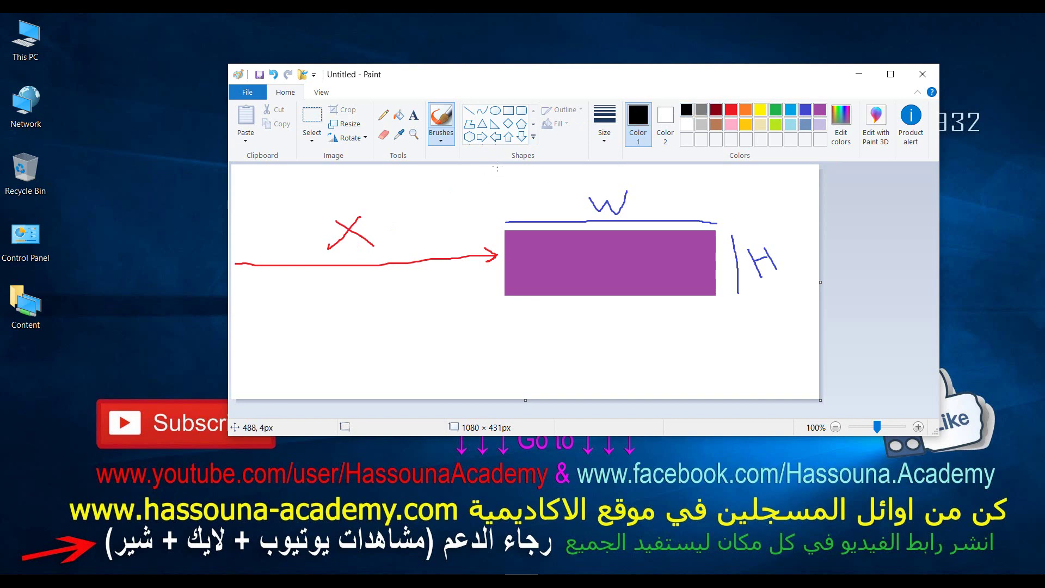
pyautogui.moveTo(497, 167)
pyautogui.mouseDown()
pyautogui.moveTo(500, 224)
pyautogui.moveTo(509, 210)
pyautogui.moveTo(493, 219)
pyautogui.mouseUp()
pyautogui.moveTo(462, 181)
pyautogui.mouseDown()
pyautogui.moveTo(480, 191)
pyautogui.moveTo(476, 210)
pyautogui.mouseUp()
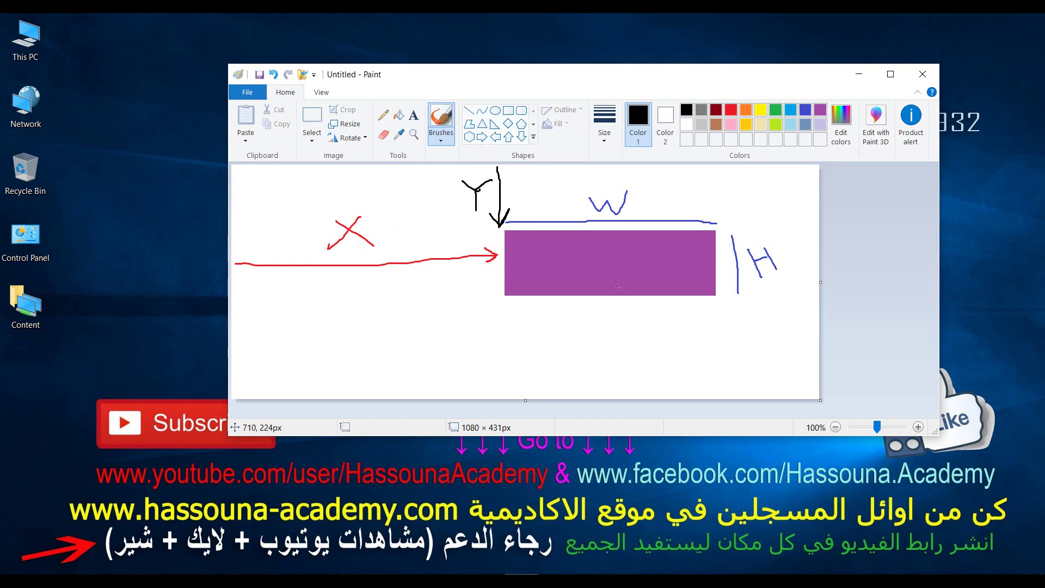